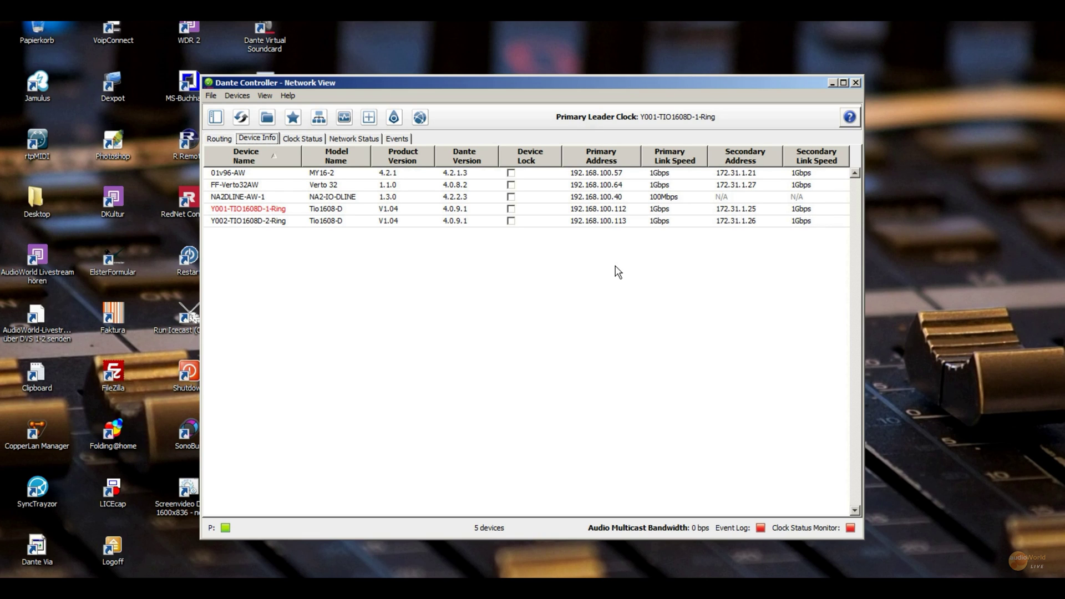
Expand all transmitter and receiver channels in the routing grid, scroll through them, then return to Device Info
left_click(222, 139)
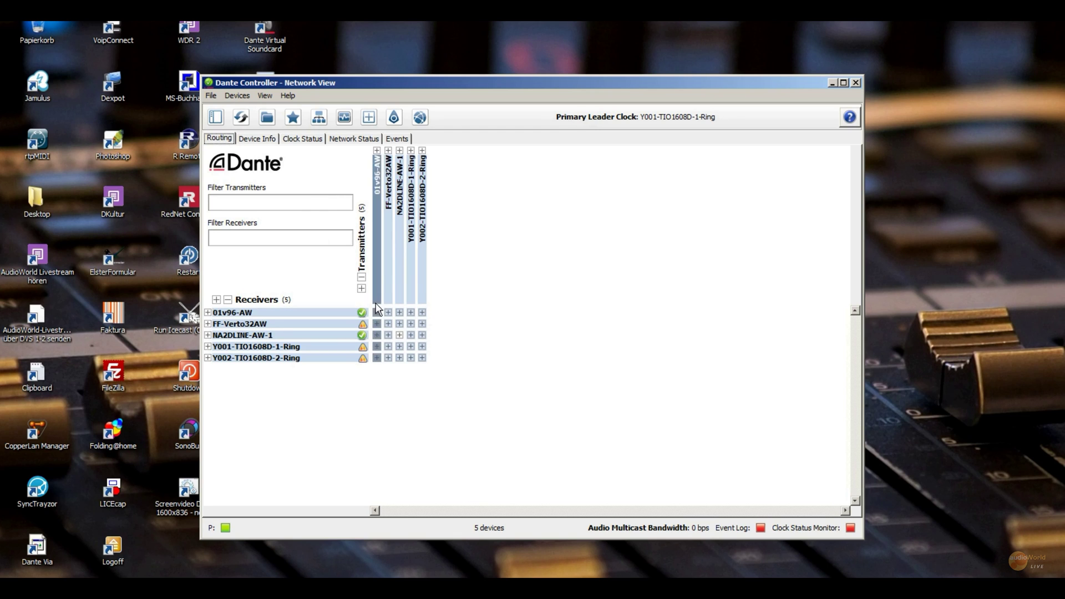
left_click(361, 288)
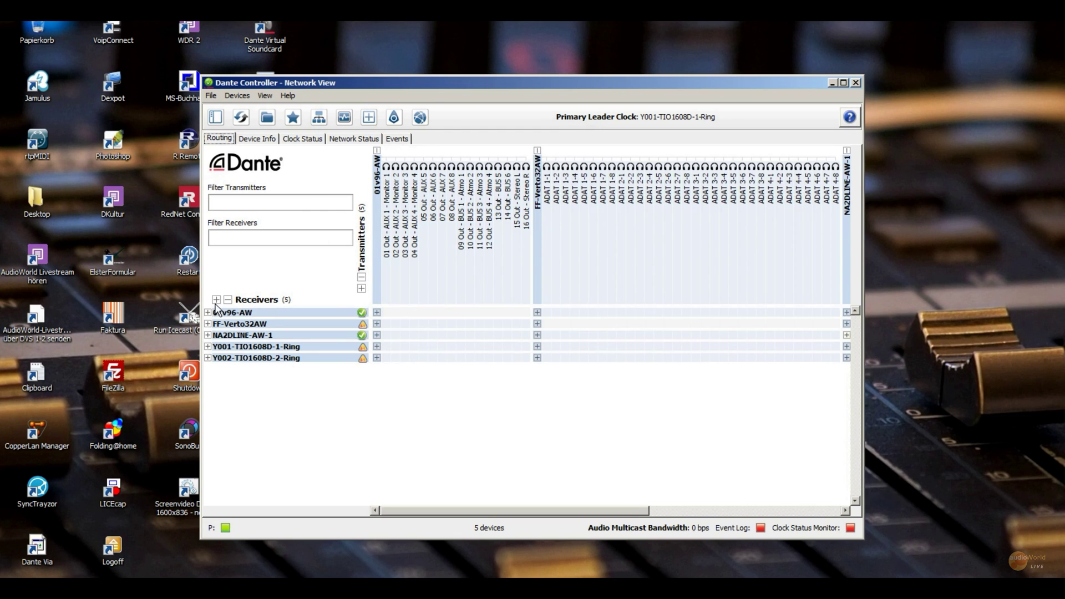
left_click(215, 299)
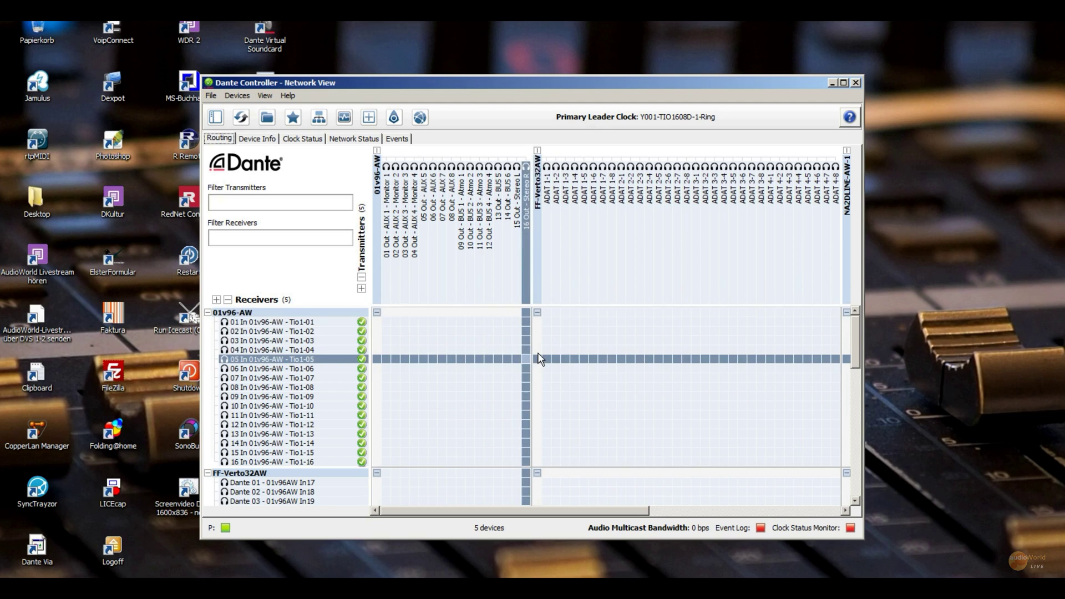
scroll(538, 352, "down", 3)
scroll(555, 348, "down", 7)
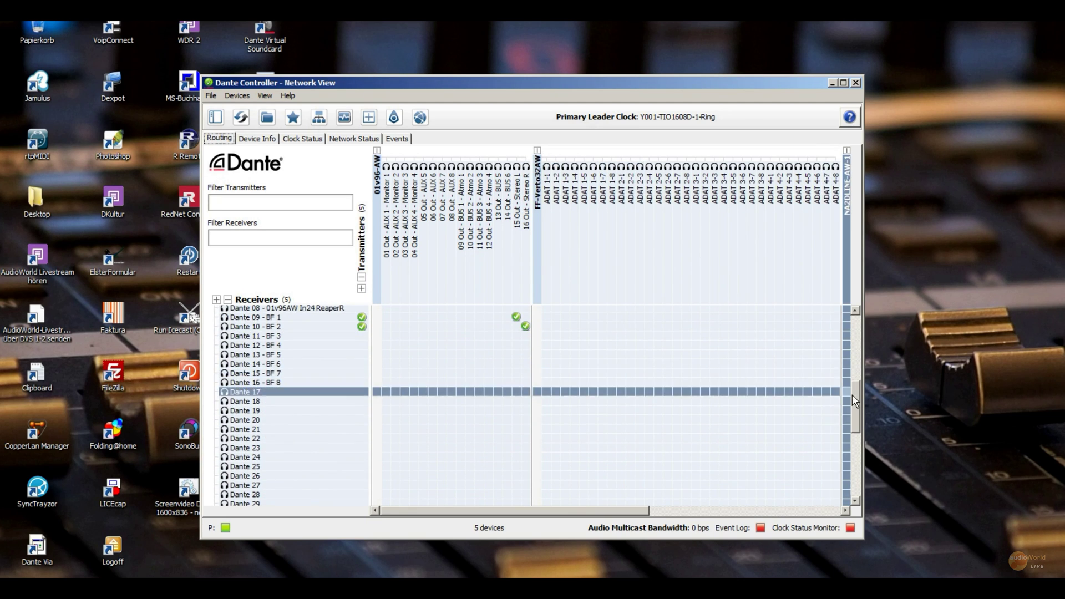
scroll(852, 394, "down", 8)
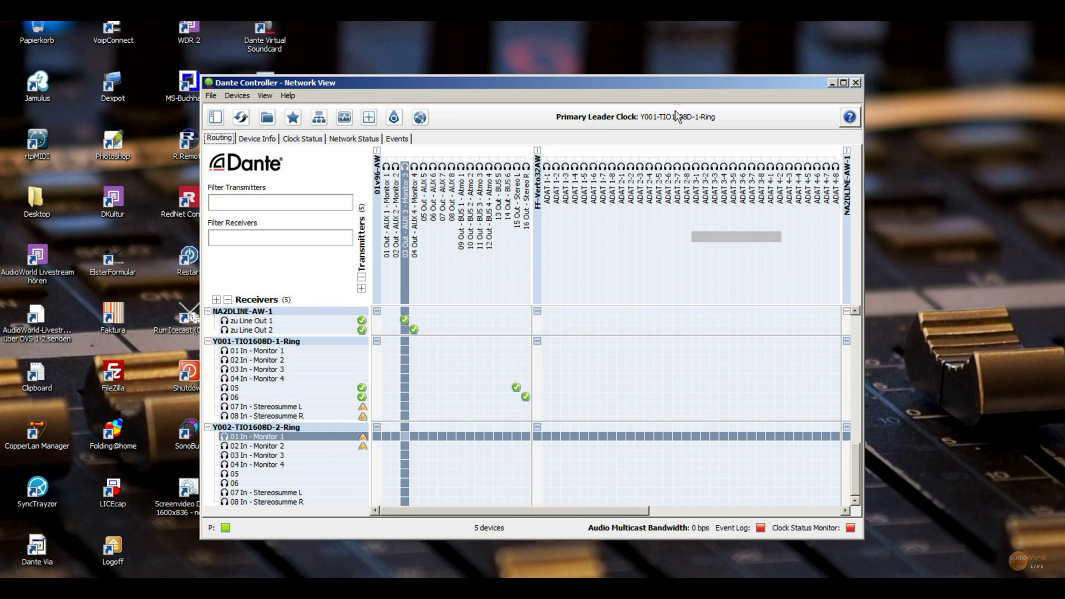
left_click(266, 140)
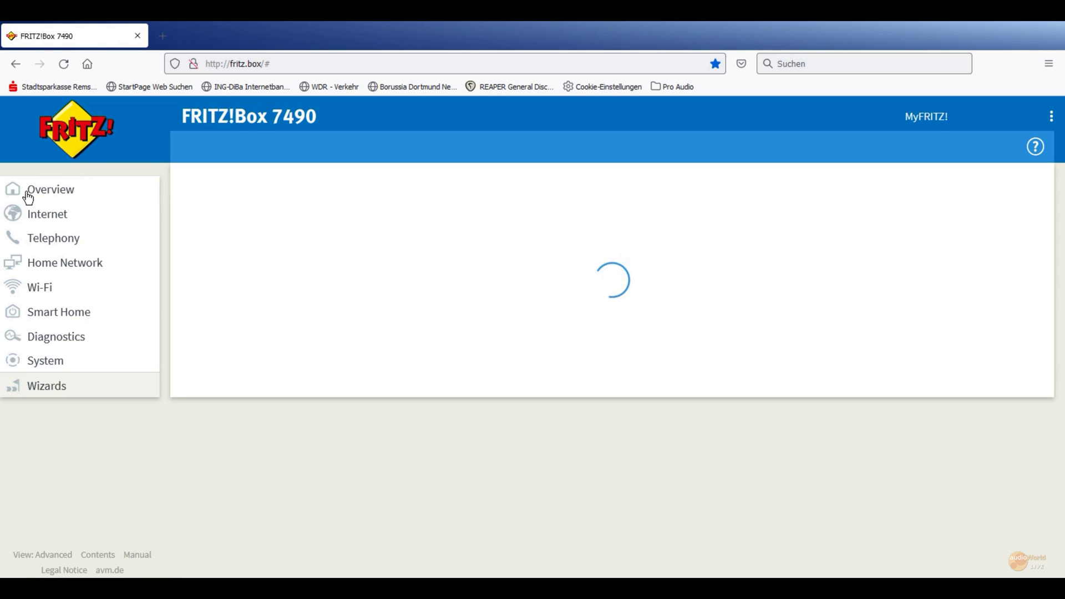
Reload the fritz.box page and minimize Dante Controller so the browser shows
left_click(63, 64)
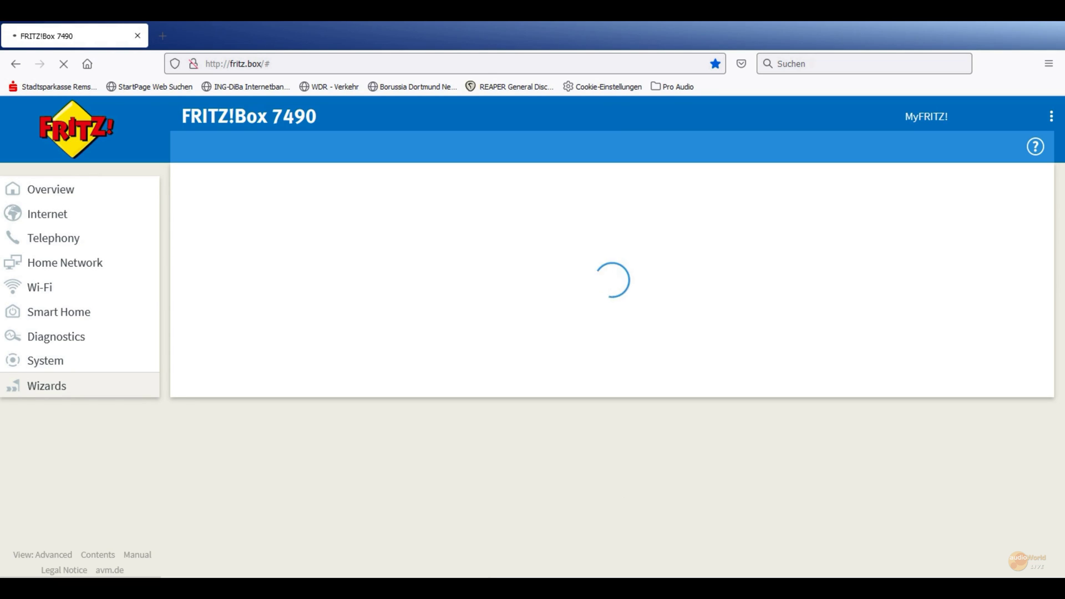
key("alt+Tab")
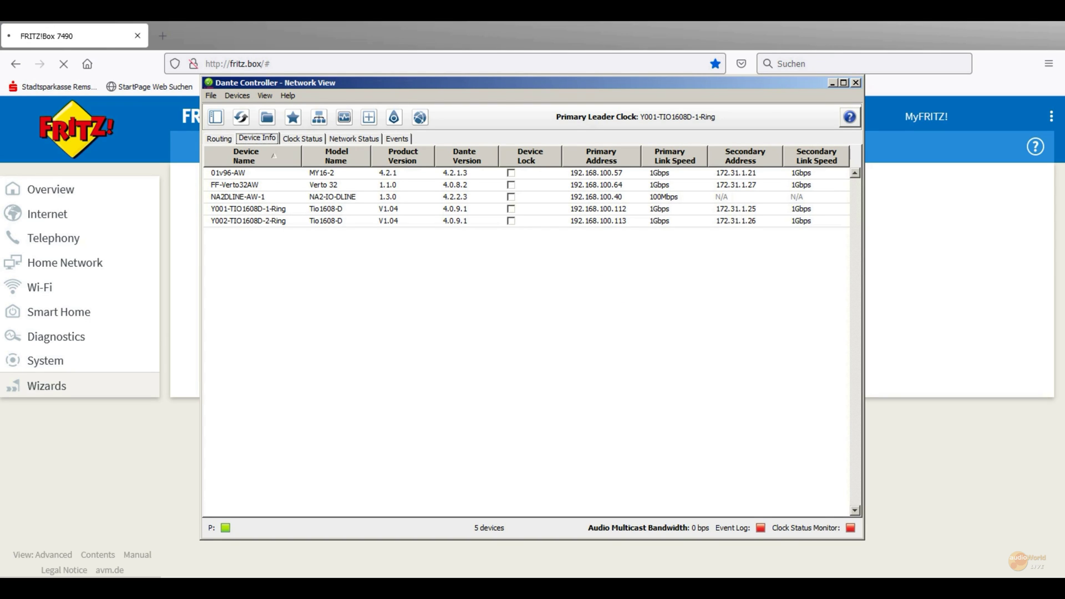
left_click(830, 84)
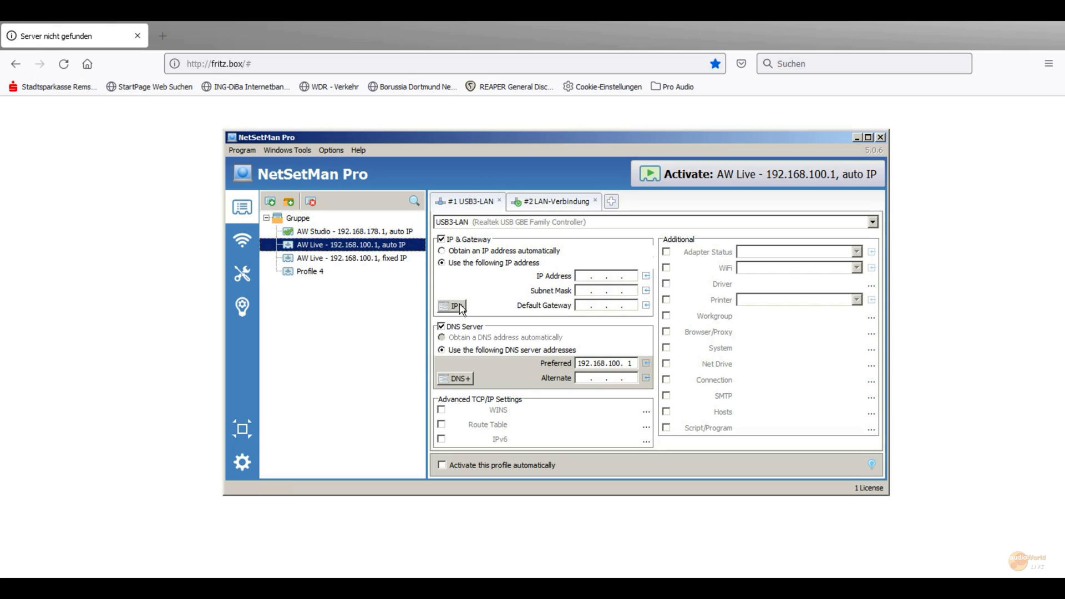
Set AW Live auto IP to obtain IP automatically, enter DNS 172.31.1.1, and activate it
mouse_move(368, 249)
left_click(478, 251)
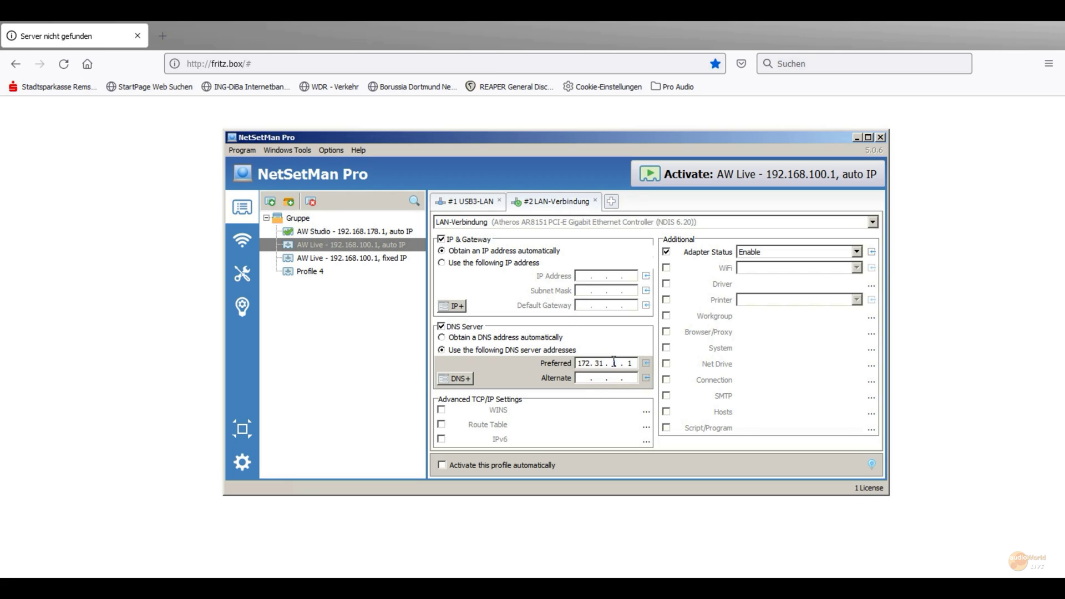
type("1")
left_click(750, 177)
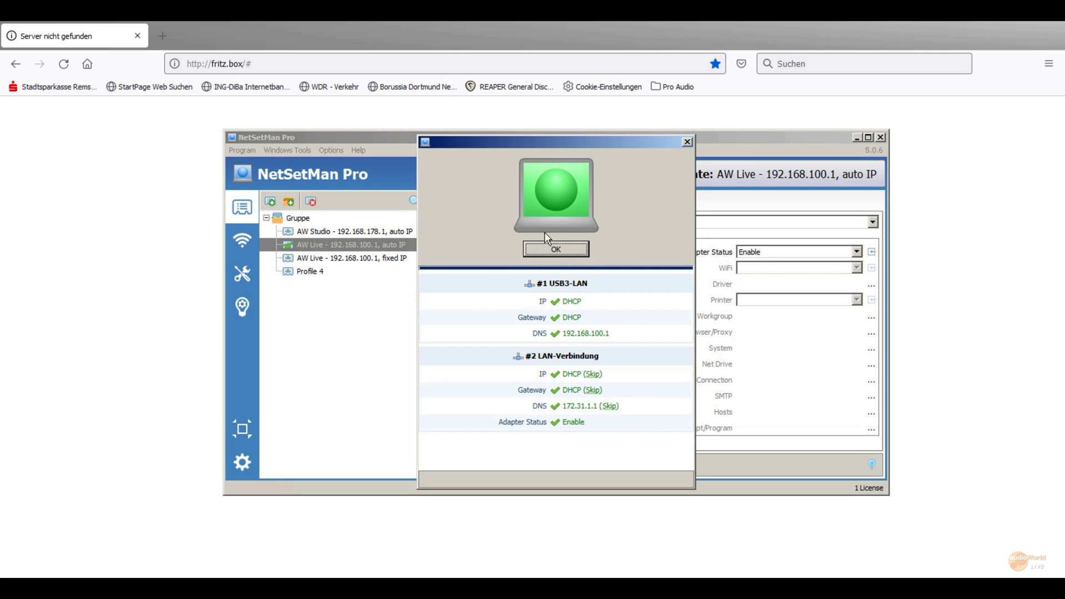
Dismiss the NetSetMan activation result and switch to the browser window
left_click(571, 251)
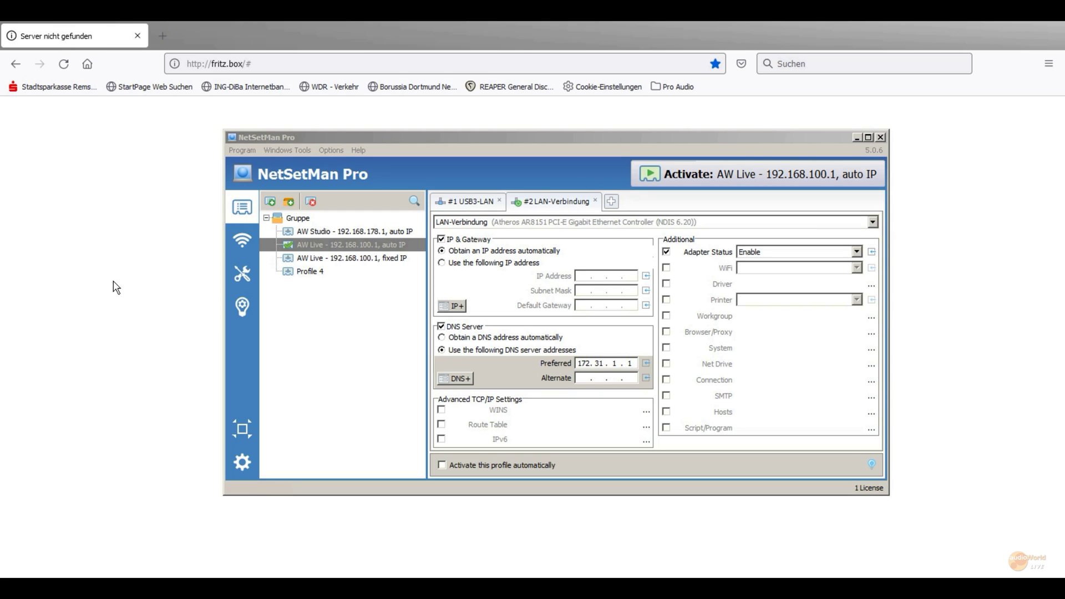
left_click(425, 537)
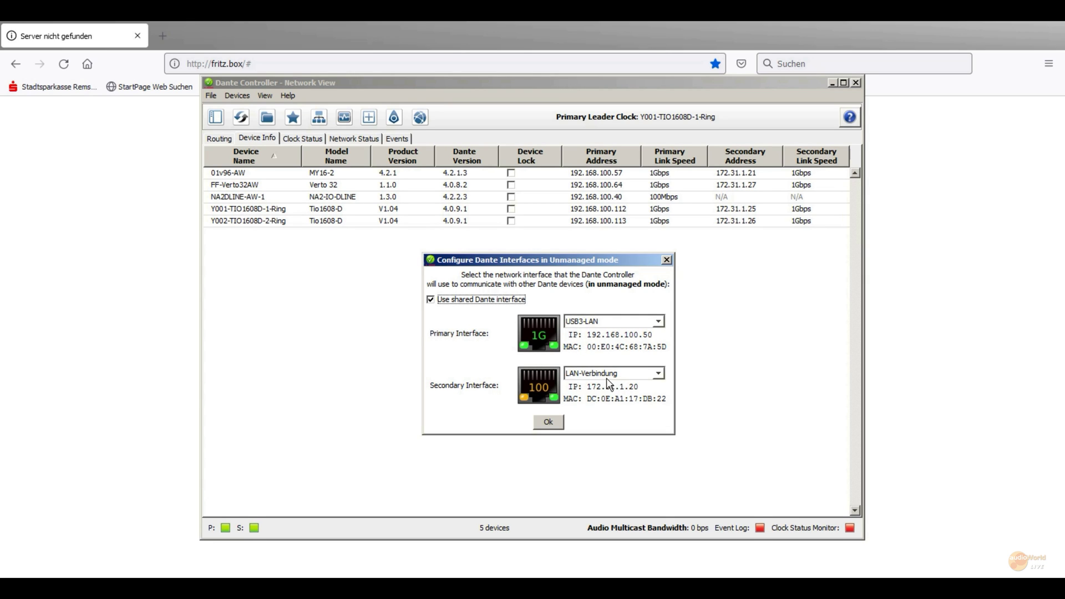
Confirm USB3-LAN as primary and LAN-Verbindung as secondary Dante interface, then bring Firefox forward
left_click(548, 422)
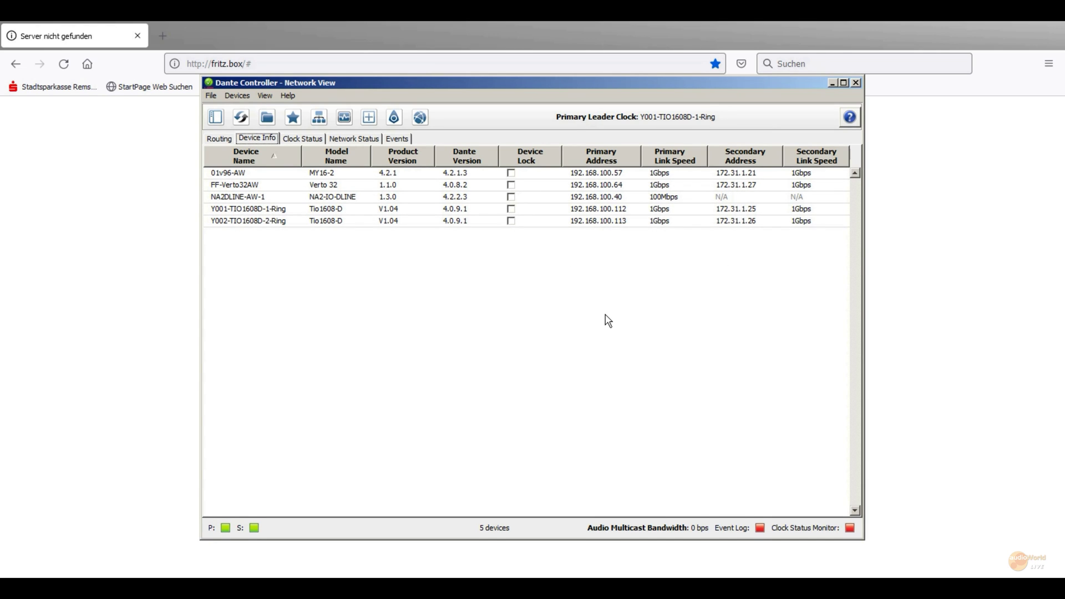
left_click(91, 192)
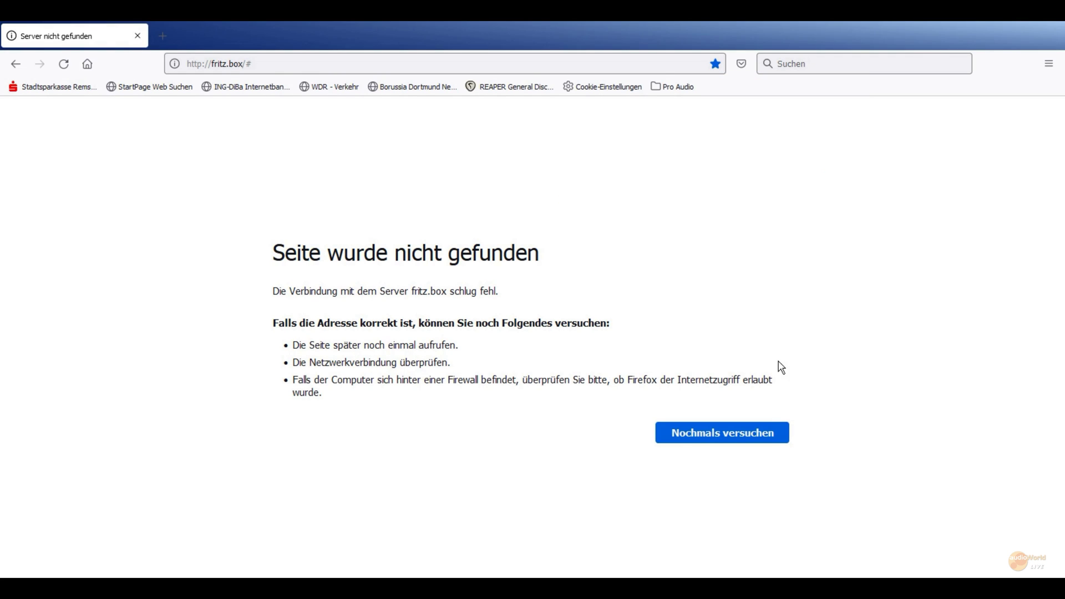
Retry the fritz.box page and open Home Network > Network > Network Settings
left_click(703, 438)
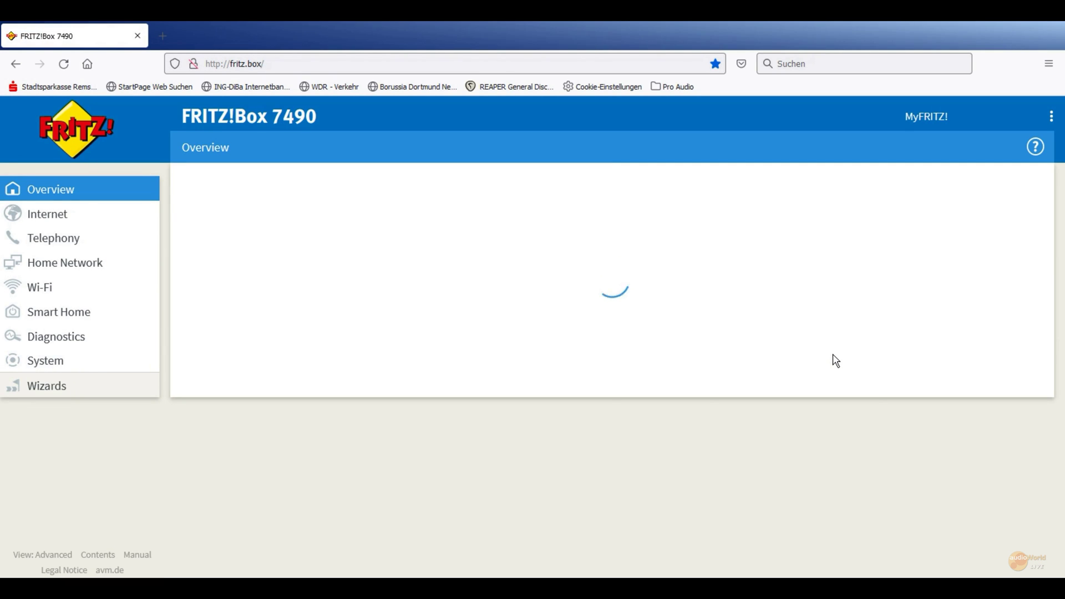
left_click(52, 272)
left_click(62, 316)
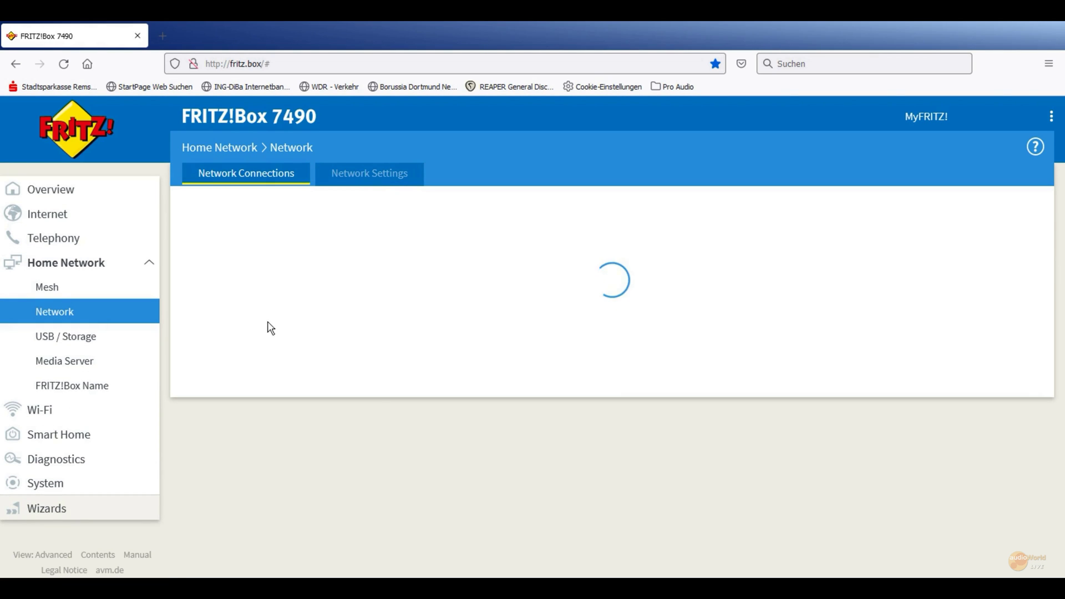
left_click(376, 173)
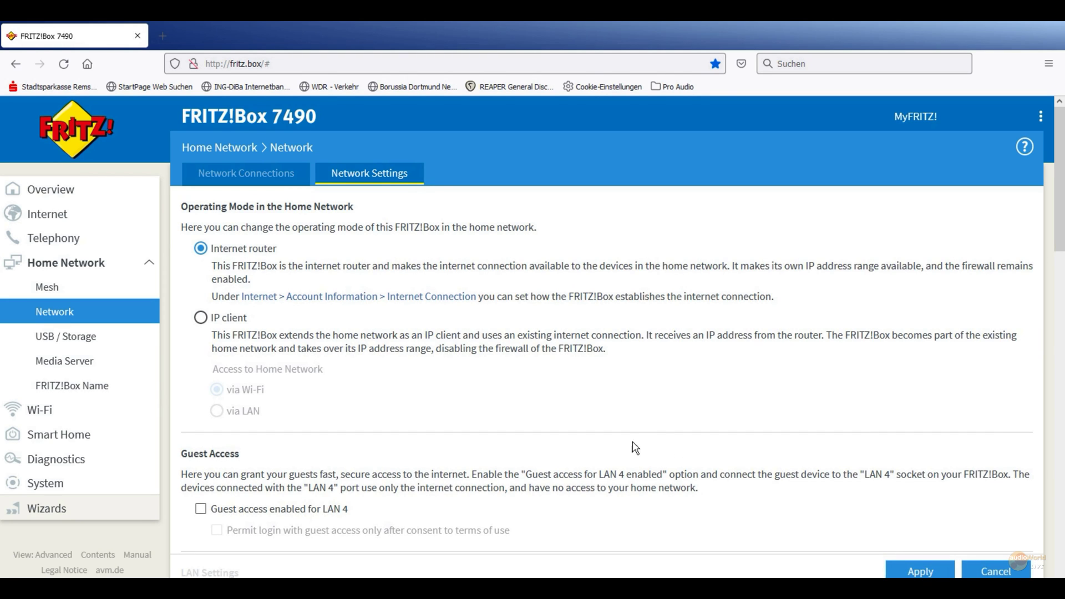
scroll(548, 396, "down", 6)
scroll(547, 396, "down", 12)
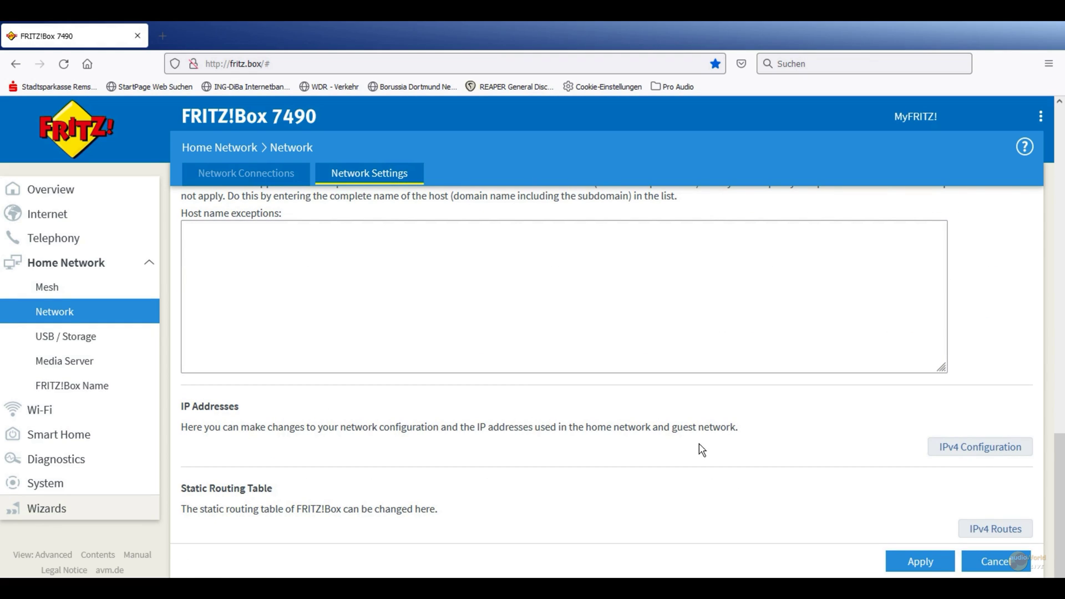
Review IPv4 settings: router 192.168.100.1, DHCP 192.168.100.20–200, then open Pro Audio > Networking bookmarks
left_click(994, 447)
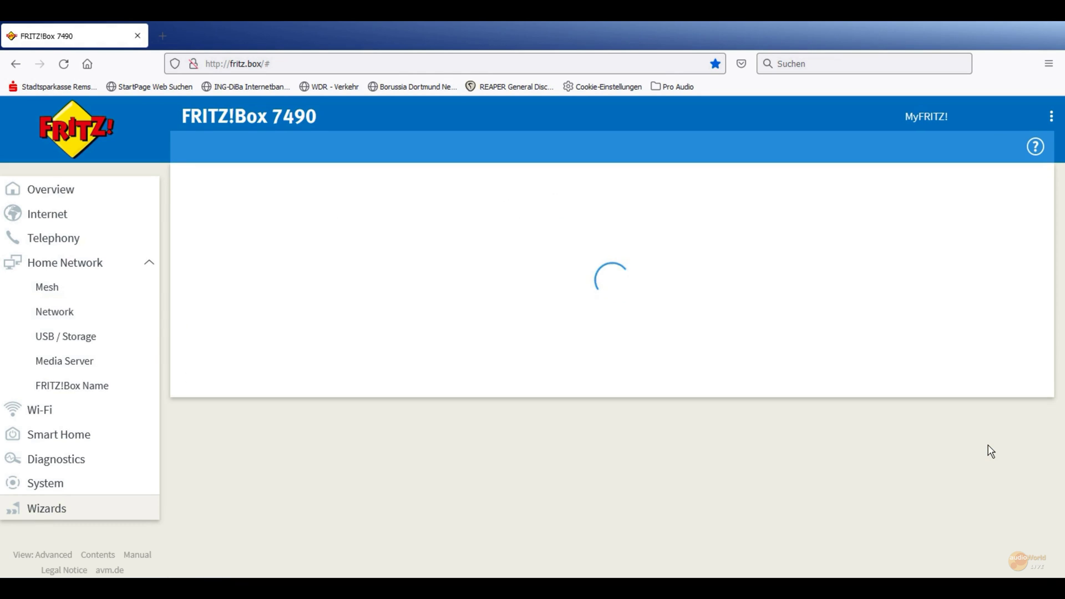
scroll(674, 420, "down", 2)
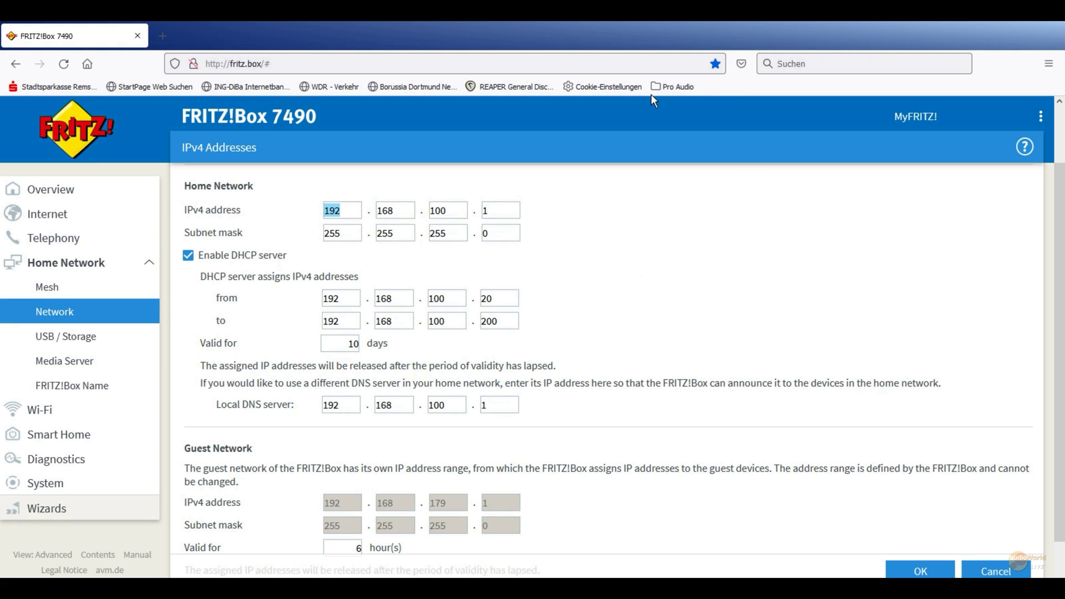
left_click(673, 87)
mouse_move(714, 158)
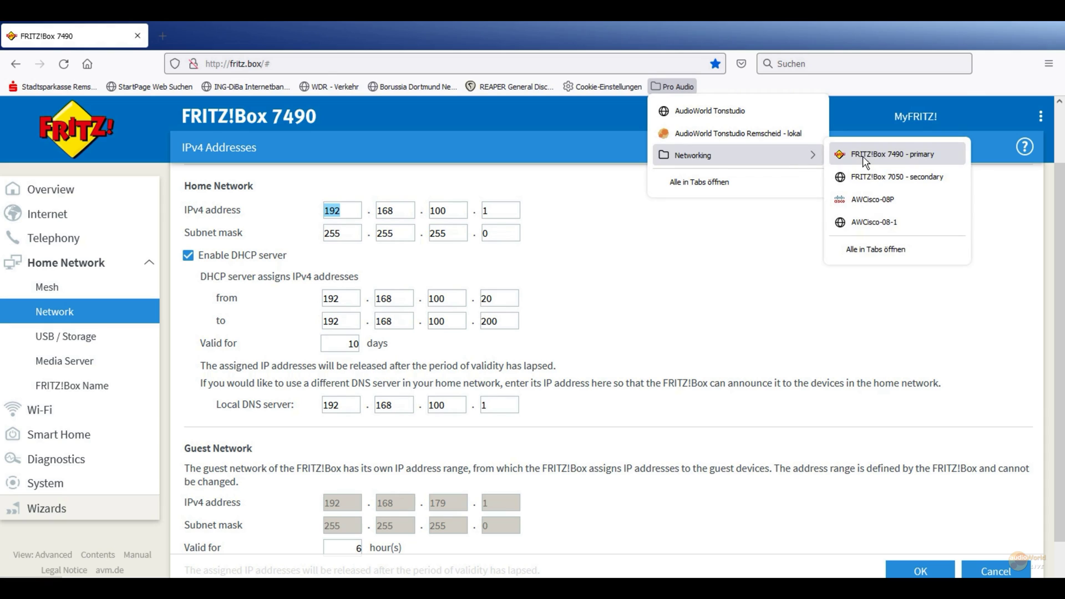
Log into the FRITZ!Box 7050 at 172.31.1.1 with its password and view Netzwerkgeräte and Einstellungen
left_click(873, 176)
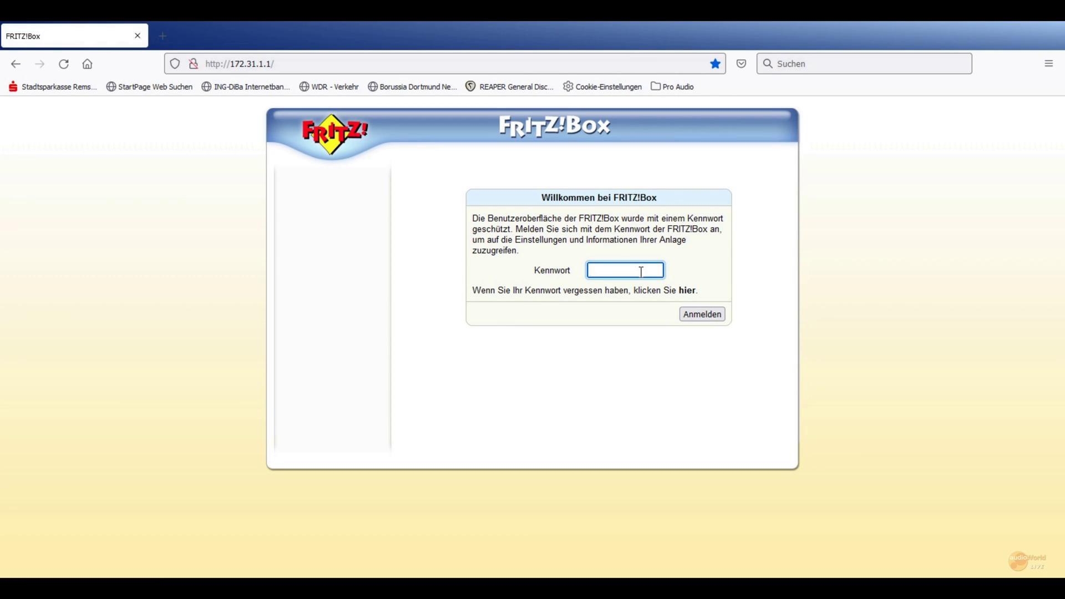
type("a")
key("Return")
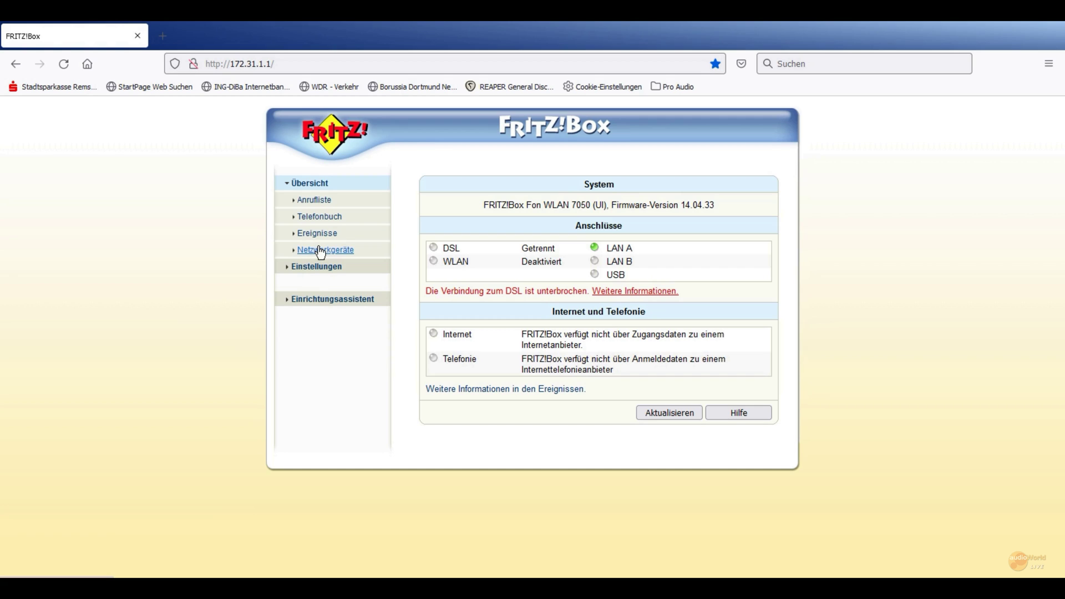
left_click(321, 253)
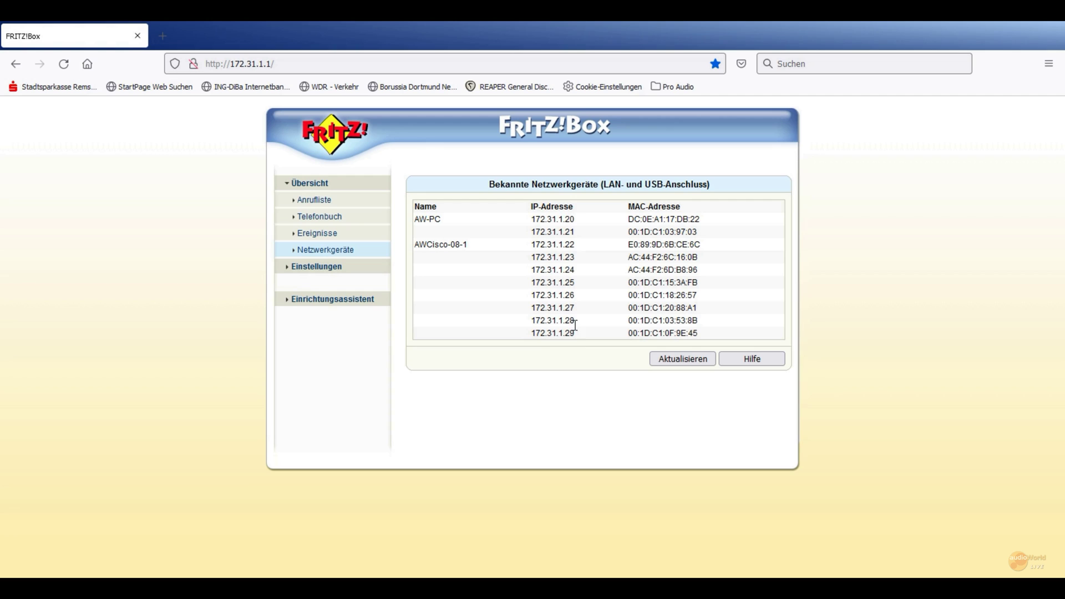
left_click(312, 269)
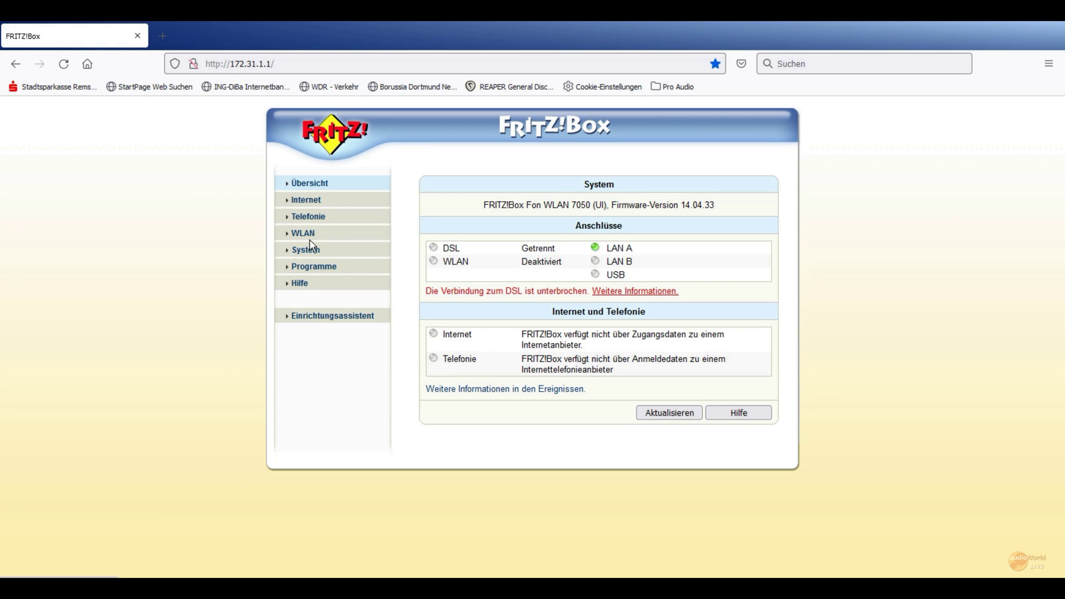
Check System > Netzwerkeinstellungen > IP-Adressen (DHCP 172.31.1.20–124), then return to Dante Controller
left_click(307, 249)
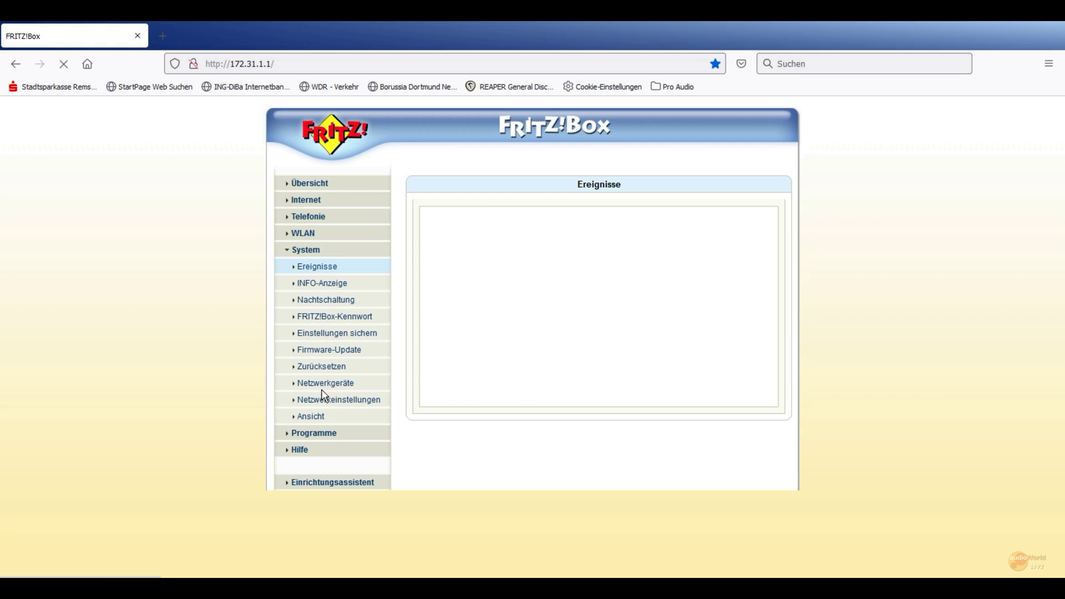
left_click(317, 401)
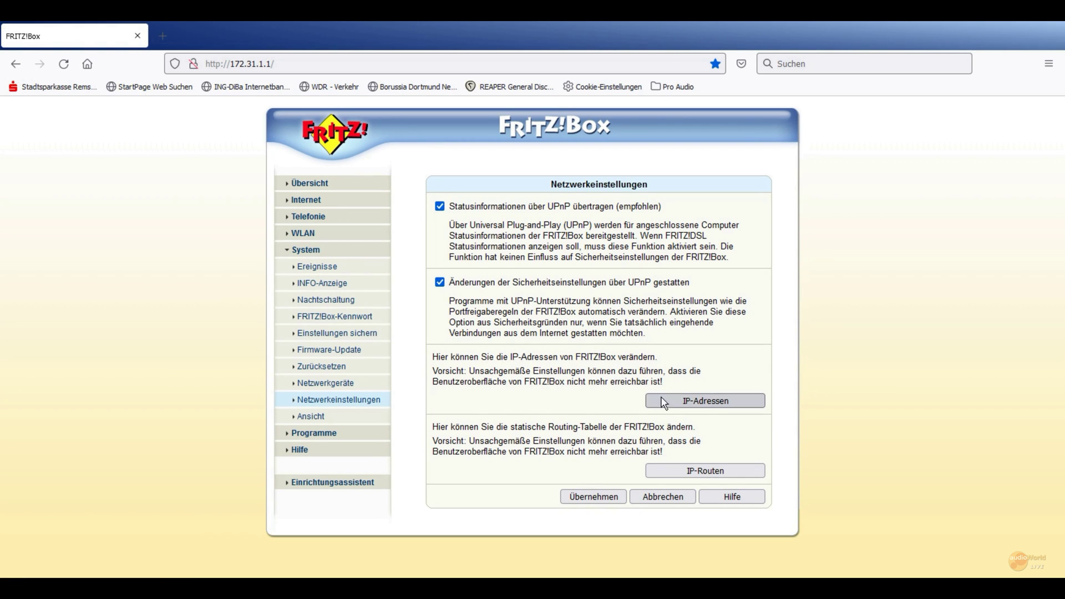
left_click(710, 402)
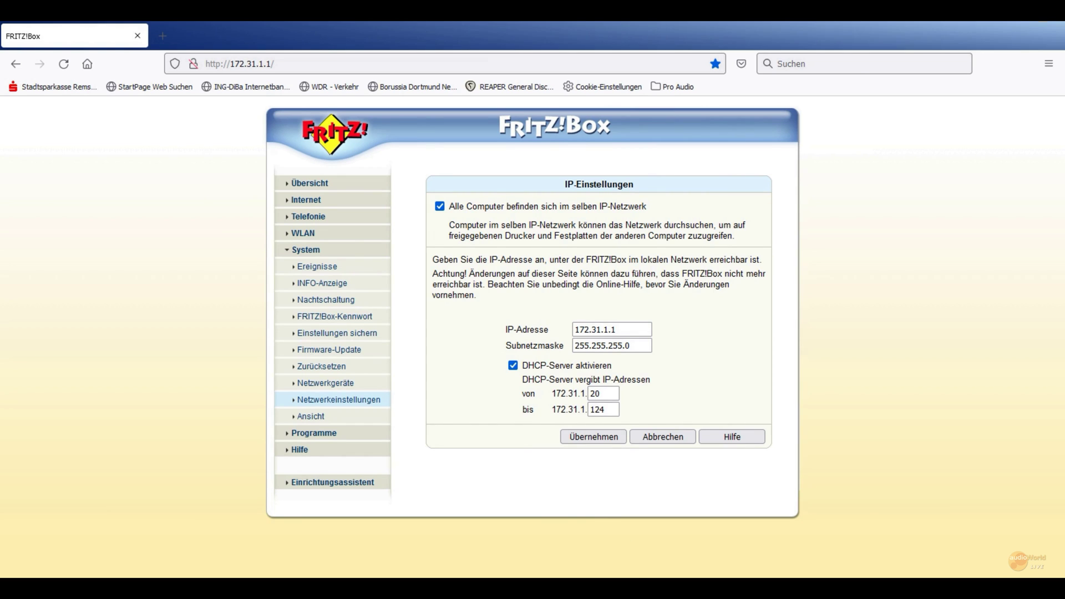
left_click(638, 574)
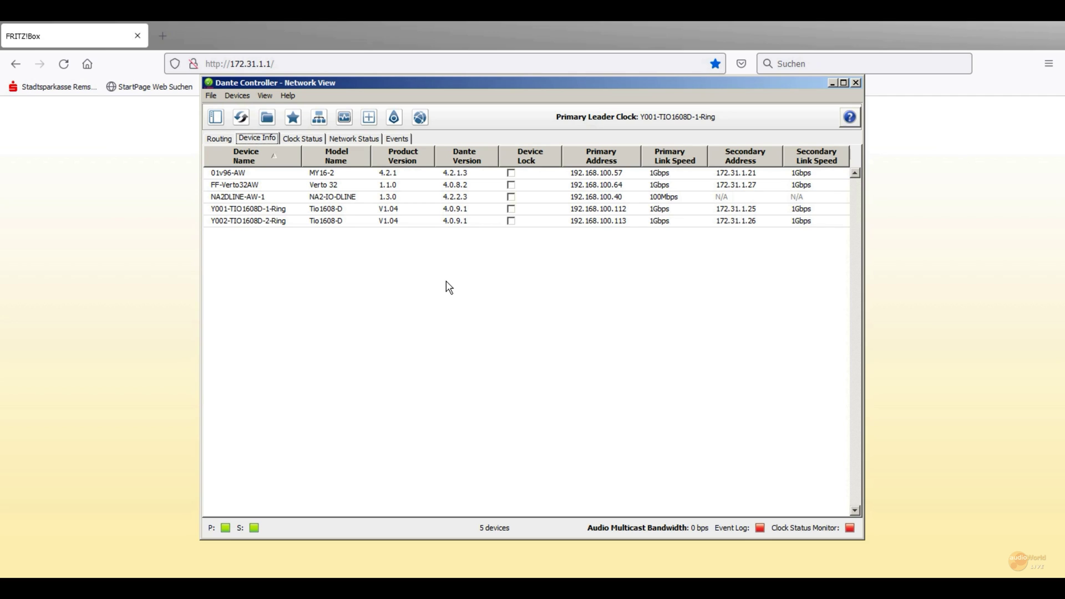
Show the Routing tab with five transmitters against five receivers
left_click(218, 139)
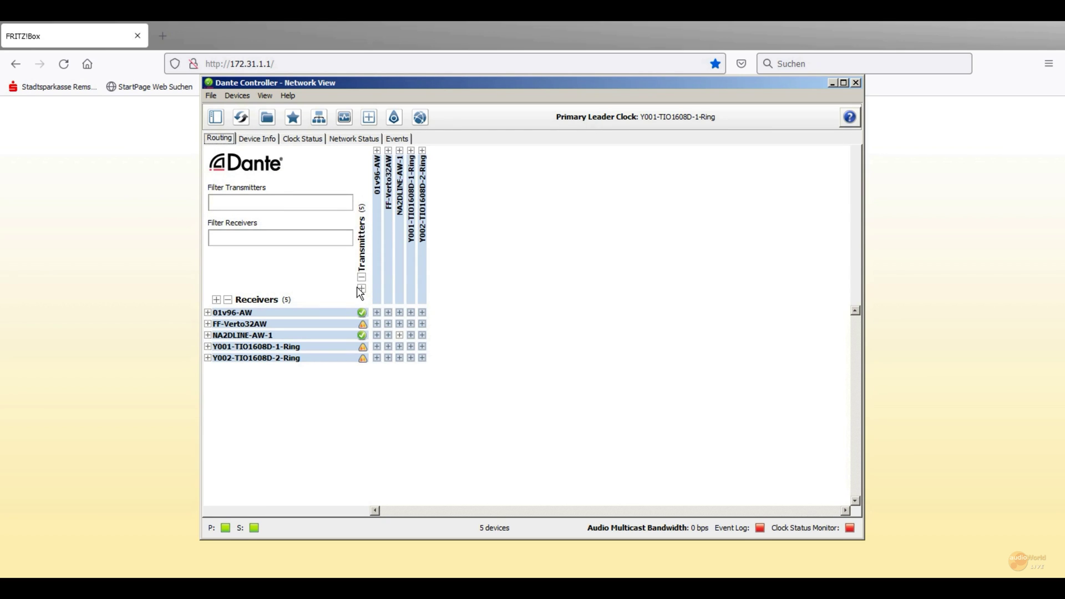